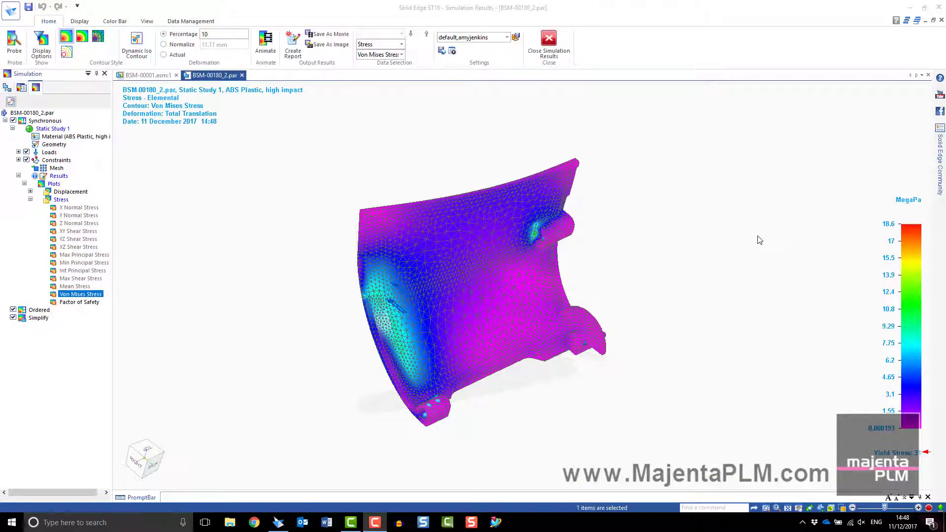
# - Animate the door's Von Mises stress plot and orbit the deformed part to view its front
pyautogui.click(269, 48)
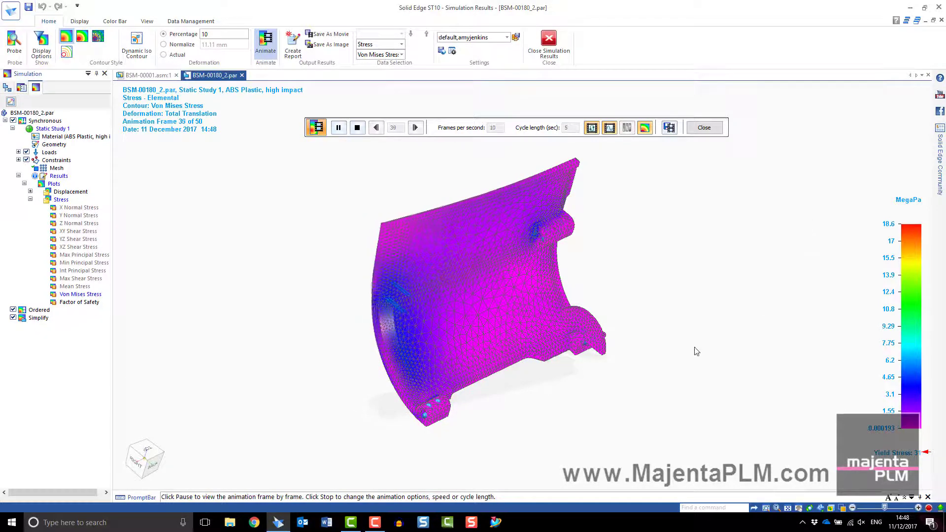
pyautogui.moveTo(617, 411)
pyautogui.mouseDown(button='middle')
pyautogui.moveTo(610, 396)
pyautogui.moveTo(549, 385)
pyautogui.moveTo(513, 432)
pyautogui.mouseUp(button='middle')
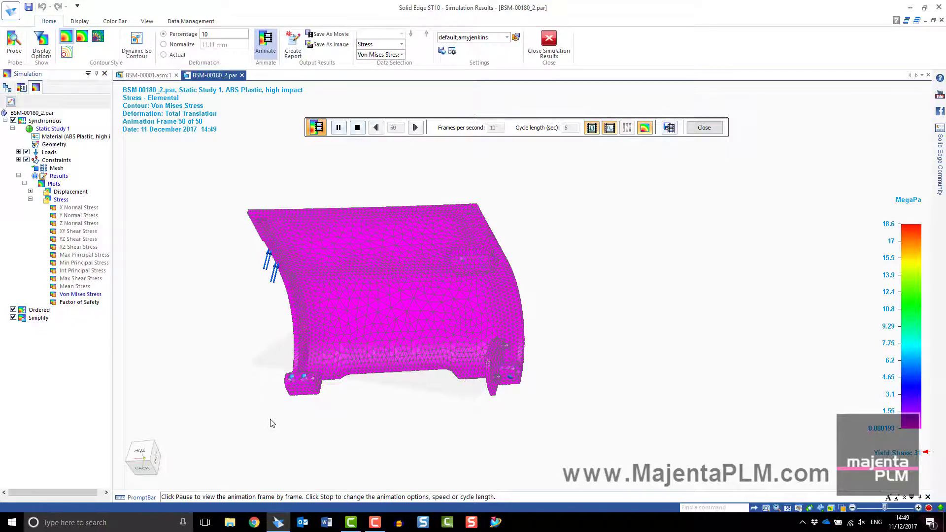
pyautogui.moveTo(355, 439)
pyautogui.mouseDown(button='middle')
pyautogui.moveTo(437, 415)
pyautogui.moveTo(425, 415)
pyautogui.mouseUp(button='middle')
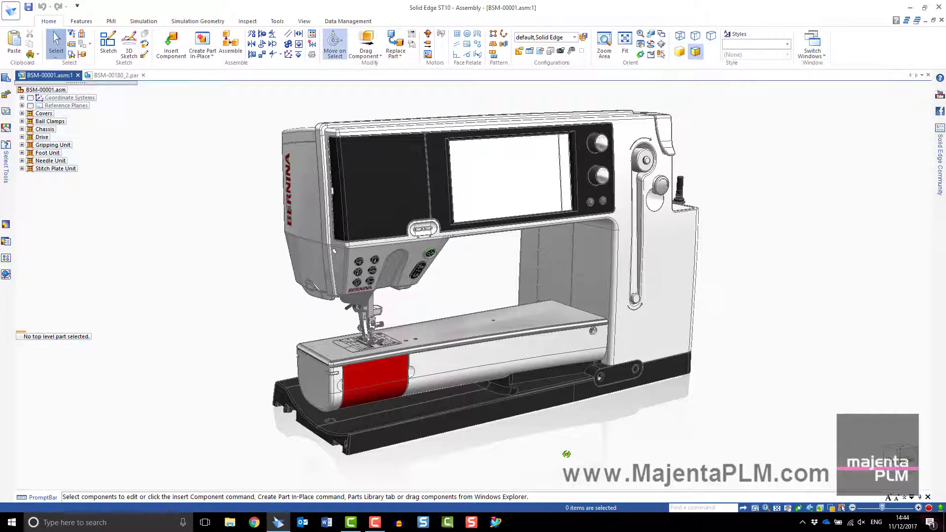
# - Hide the red access door, zoom in on the bobbin, and switch to the BSM-00180_2.par door part
pyautogui.moveTo(567, 454); pyautogui.dragTo(463, 420, button='middle')
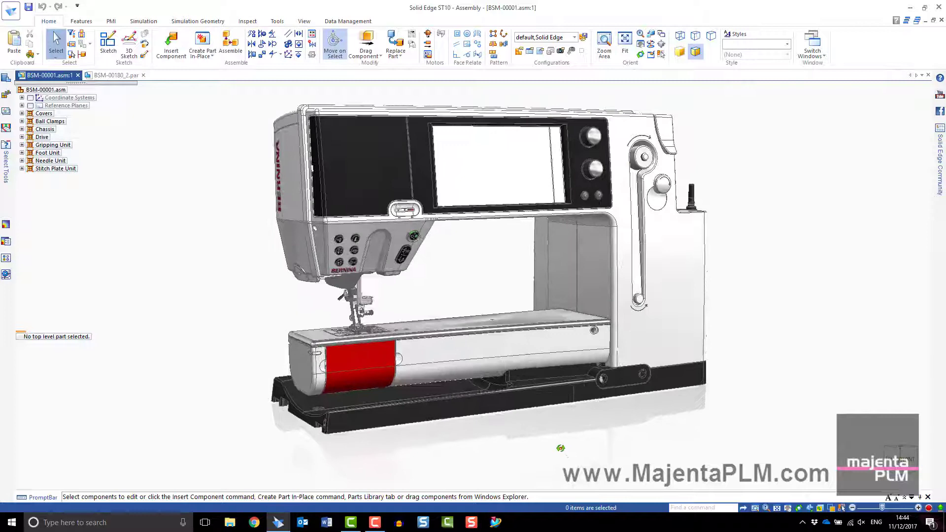
pyautogui.click(378, 366)
pyautogui.rightClick(378, 366)
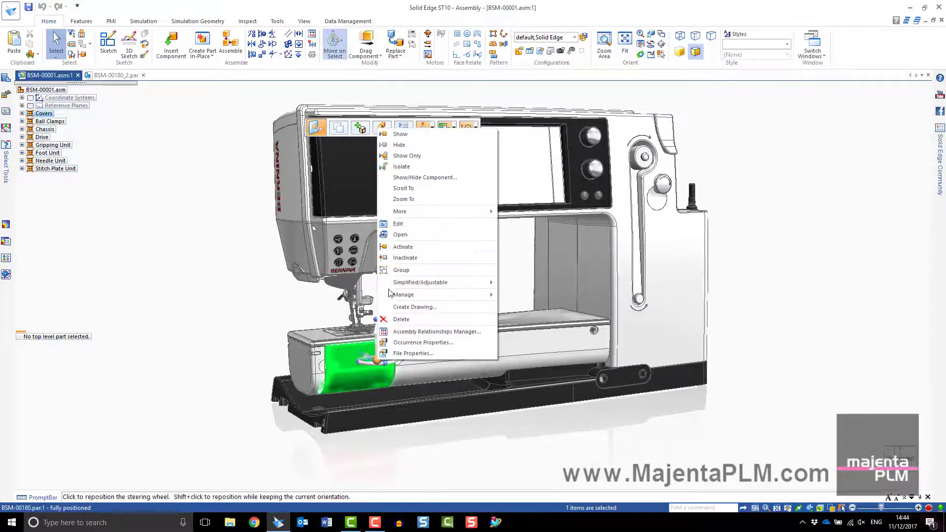
pyautogui.click(402, 158)
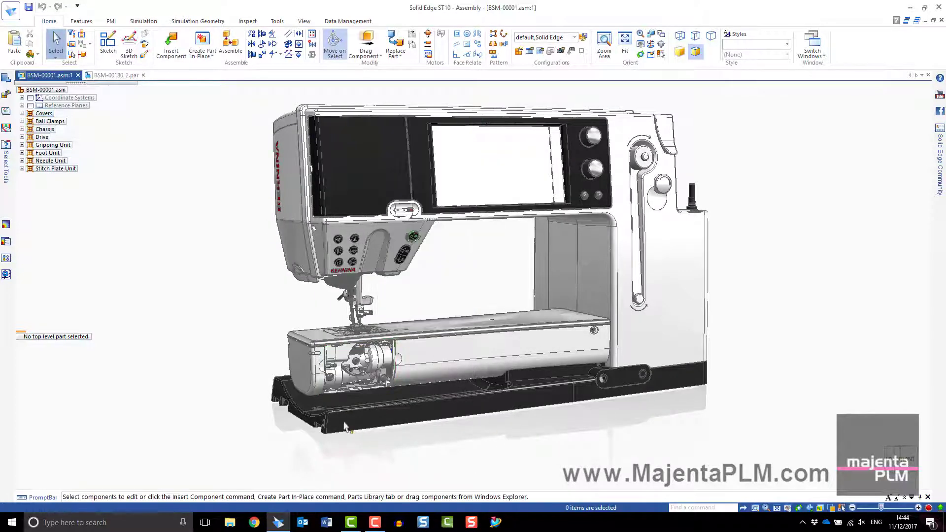
pyautogui.scroll(5, 339, 472)
pyautogui.scroll(2, 363, 442)
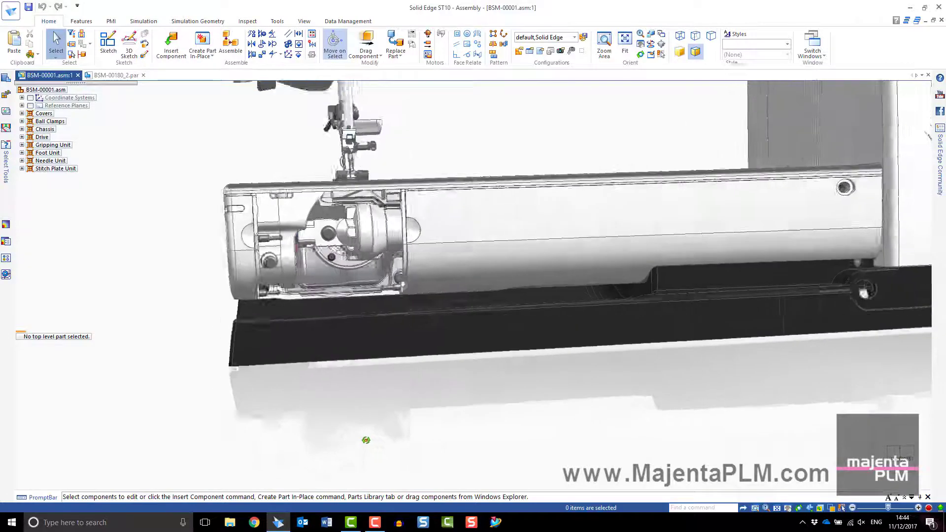
pyautogui.moveTo(364, 442)
pyautogui.mouseDown(button='middle')
pyautogui.moveTo(392, 445)
pyautogui.moveTo(389, 473)
pyautogui.mouseUp(button='middle')
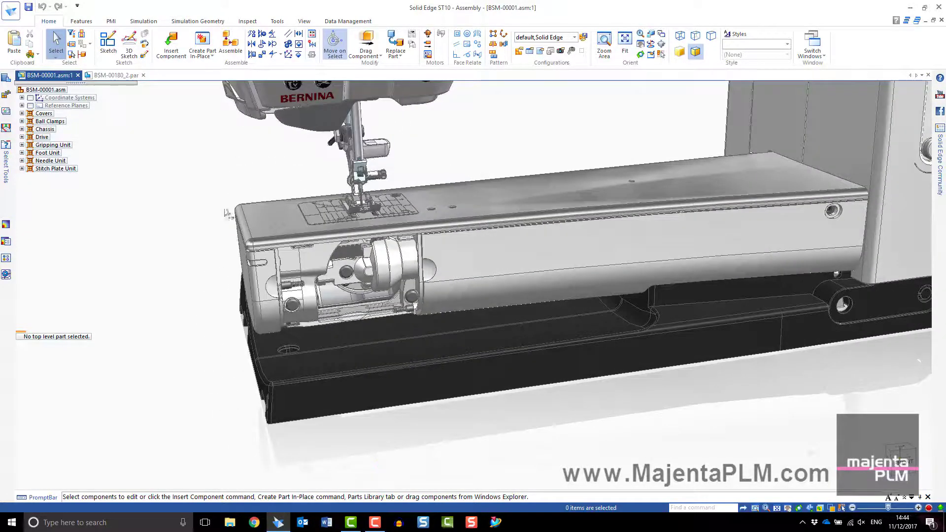
pyautogui.click(108, 75)
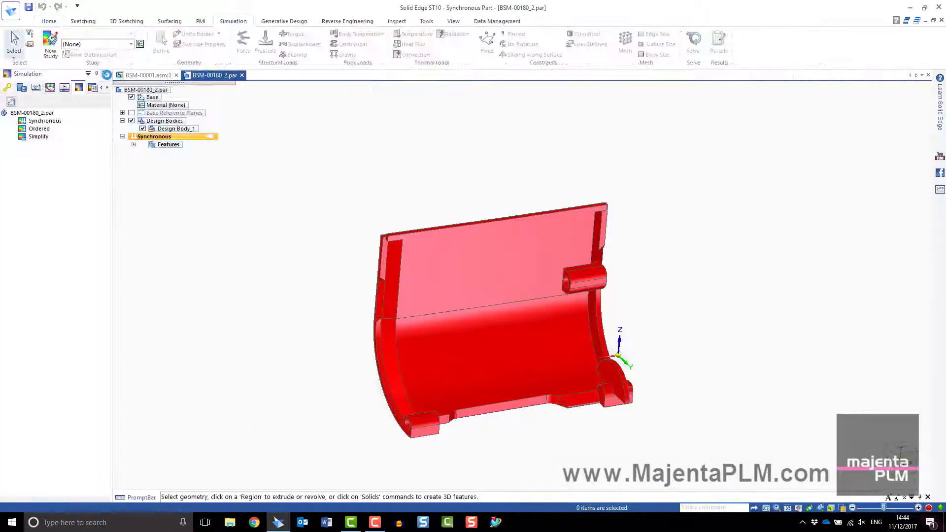
# - Create a Linear Static tetrahedral study using ABS Plastic, high impact, with the door as design body
pyautogui.click(50, 53)
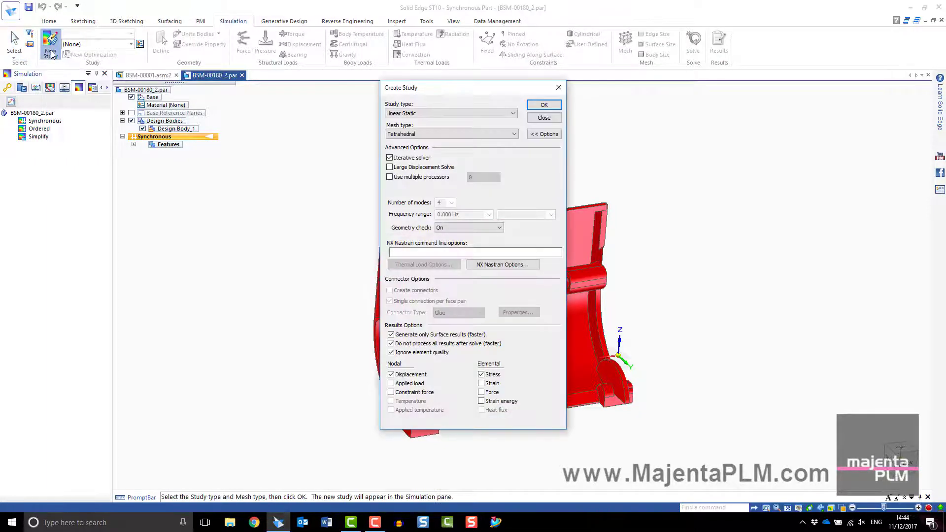
pyautogui.click(544, 105)
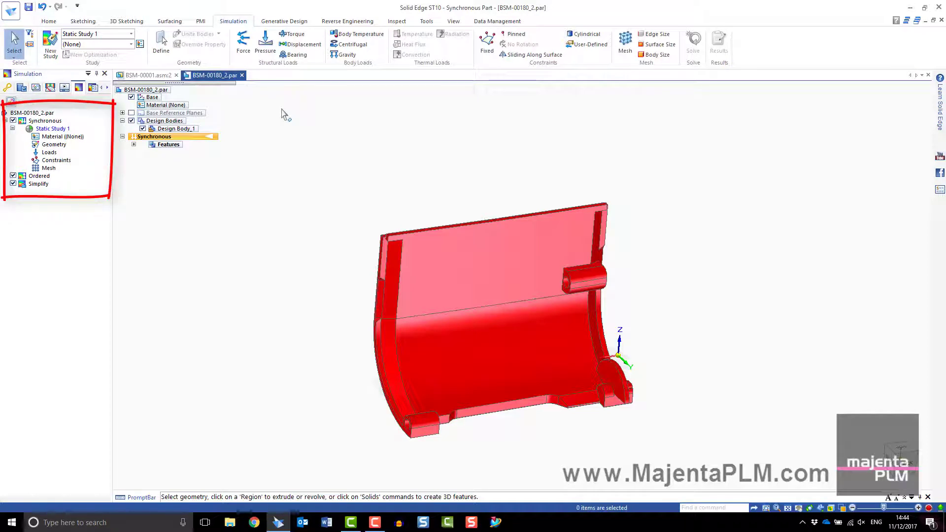
pyautogui.click(130, 44)
pyautogui.click(123, 78)
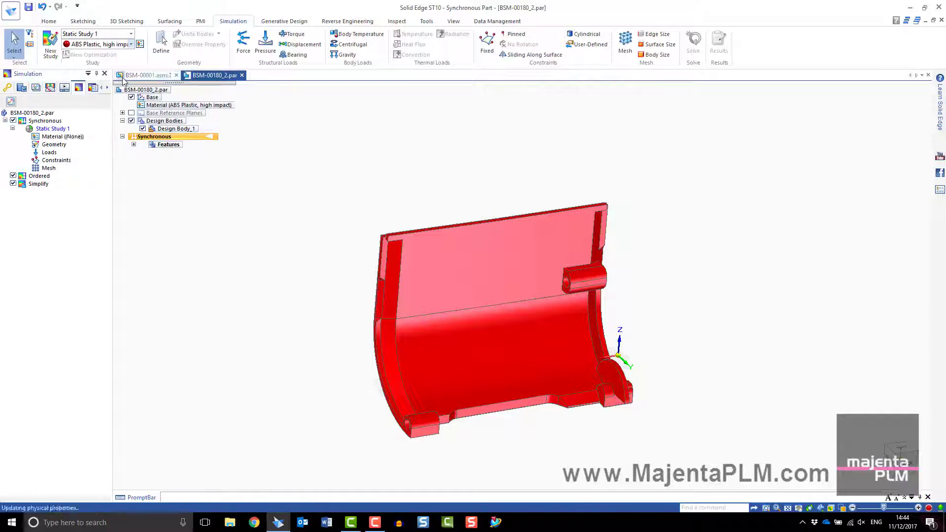
pyautogui.click(161, 42)
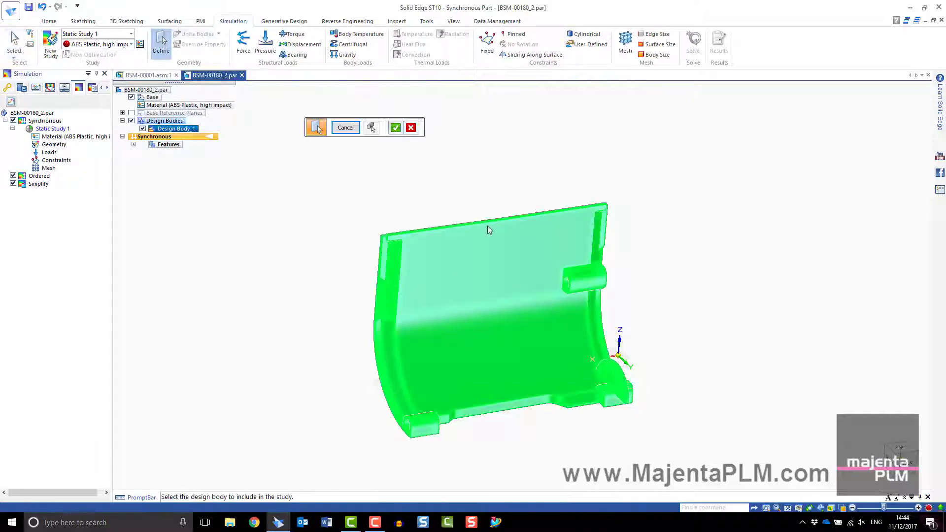
pyautogui.click(395, 128)
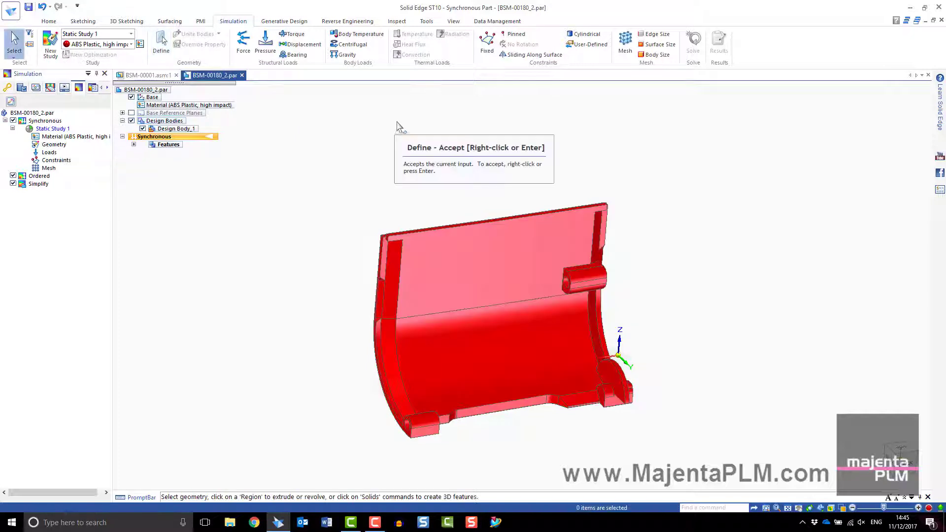
# - Apply a -20 N Fy component force to the door's left edge face
pyautogui.click(245, 47)
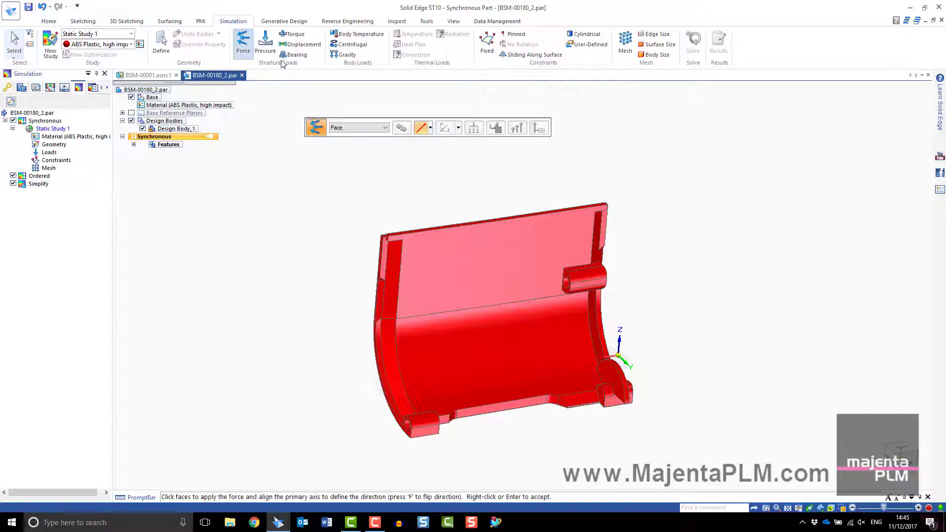
pyautogui.click(382, 293)
pyautogui.click(431, 130)
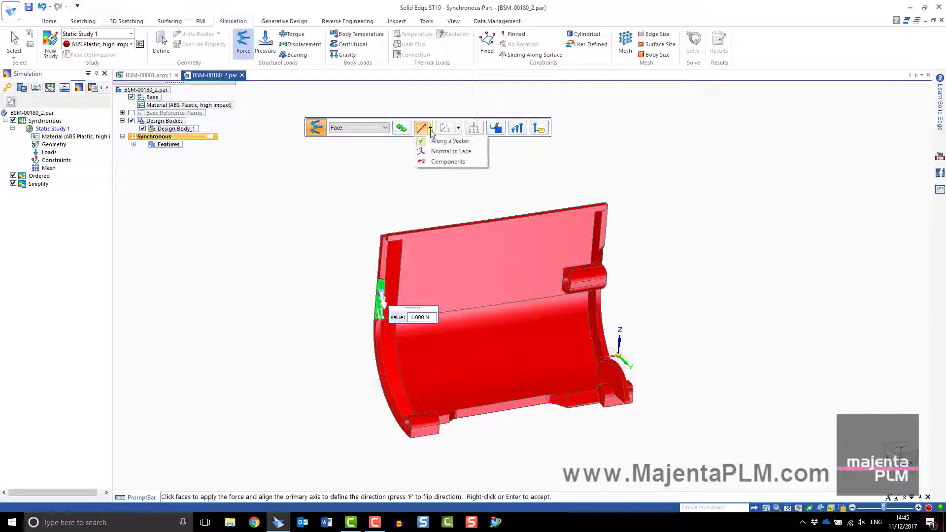
pyautogui.click(446, 166)
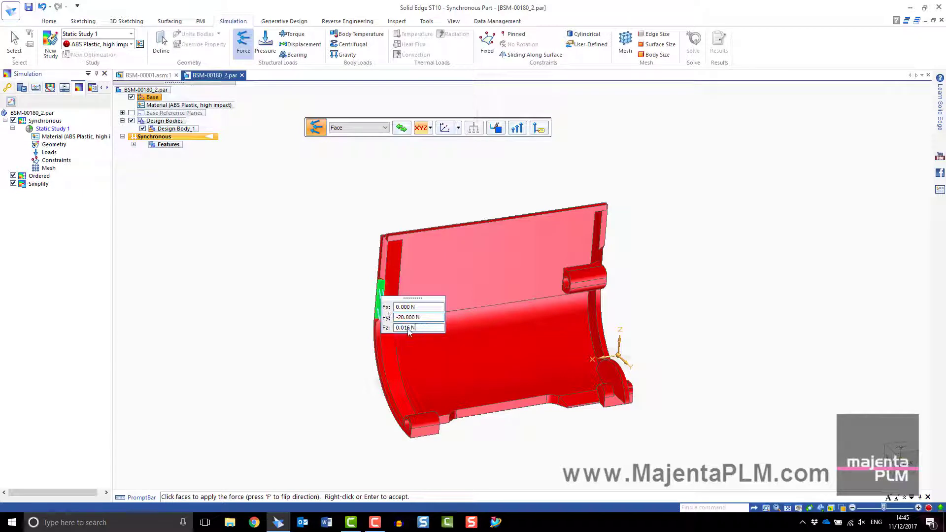
pyautogui.write('0')
pyautogui.press('Return')
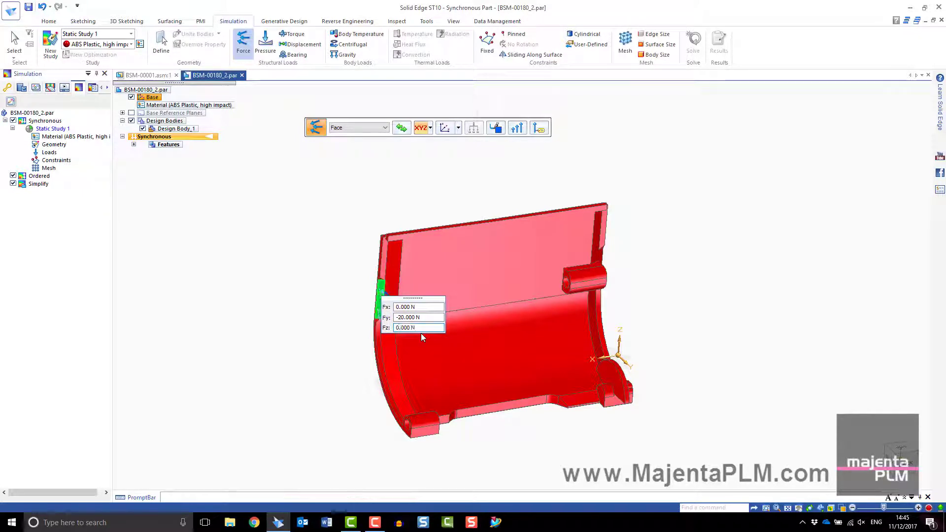
# - Add a fixed constraint on the door's cylindrical mounting boss faces
pyautogui.click(487, 44)
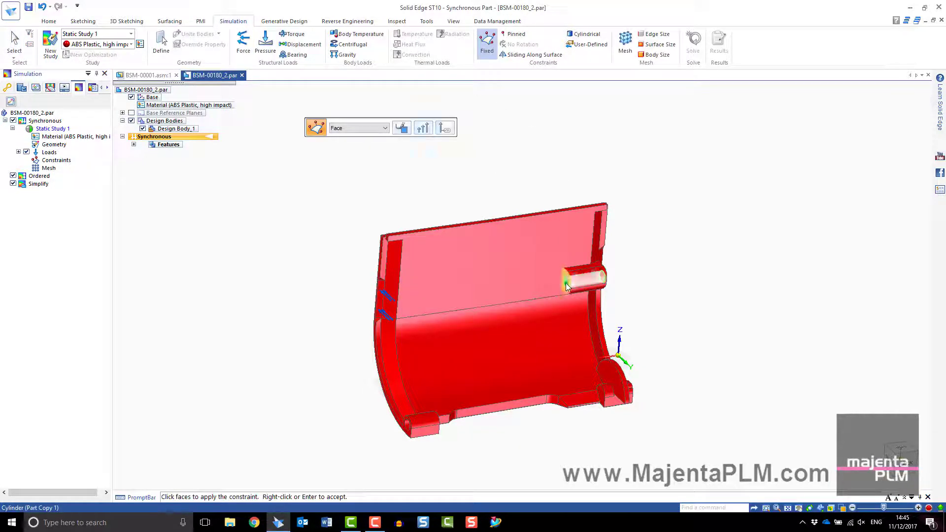
pyautogui.click(565, 282)
pyautogui.click(409, 431)
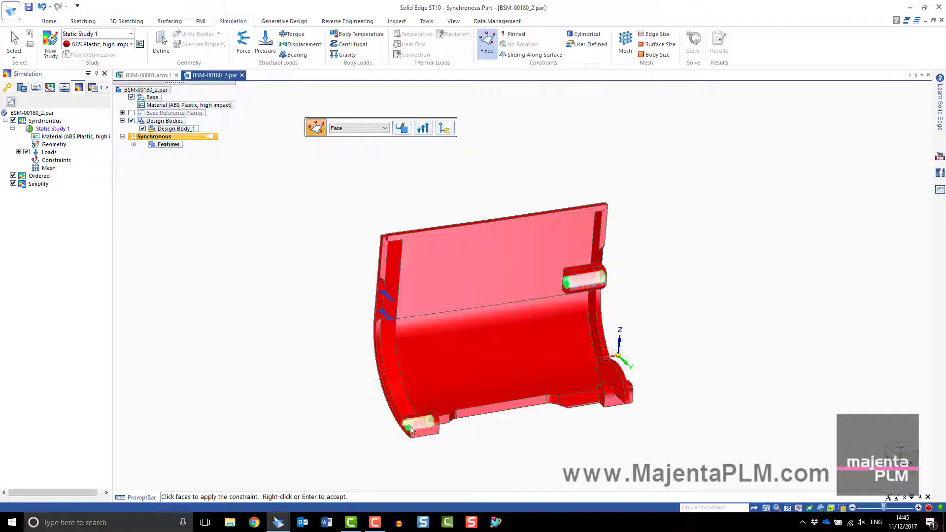
pyautogui.moveTo(409, 431); pyautogui.dragTo(535, 437, button='middle')
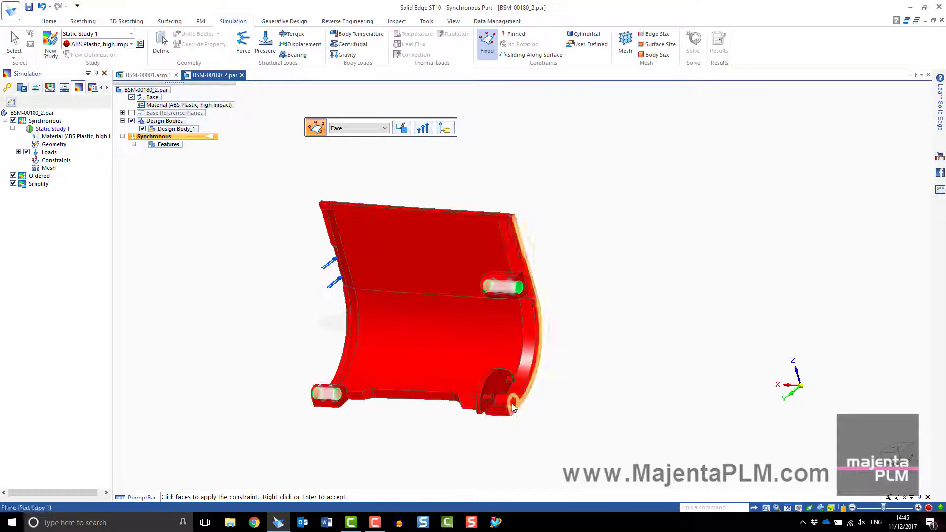
pyautogui.rightClick(566, 213)
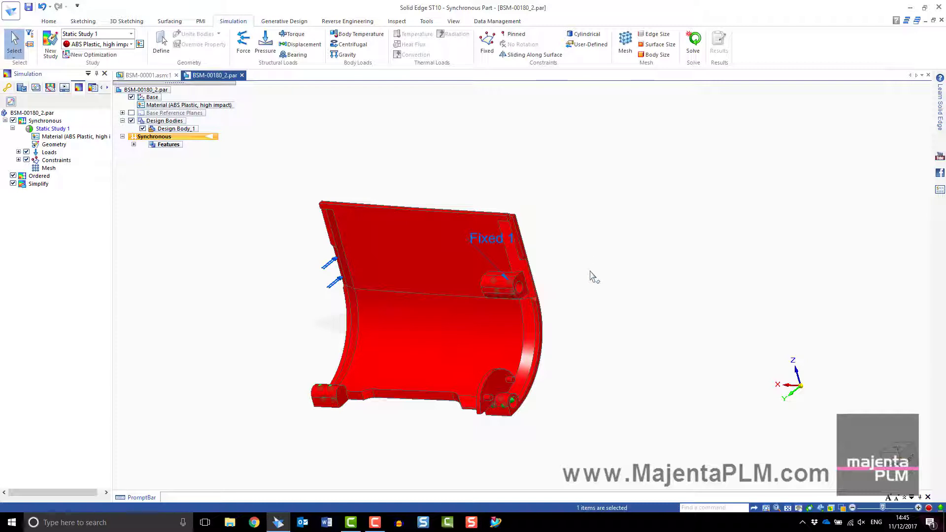
pyautogui.click(625, 43)
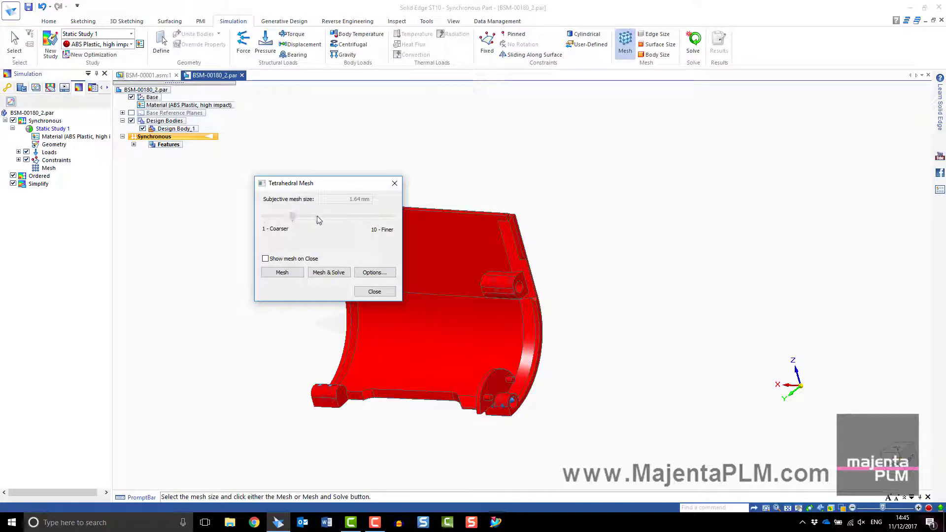
# - Set the tetrahedral mesh slider to 5 (1.31 mm) and run Mesh & Solve
pyautogui.click(319, 216)
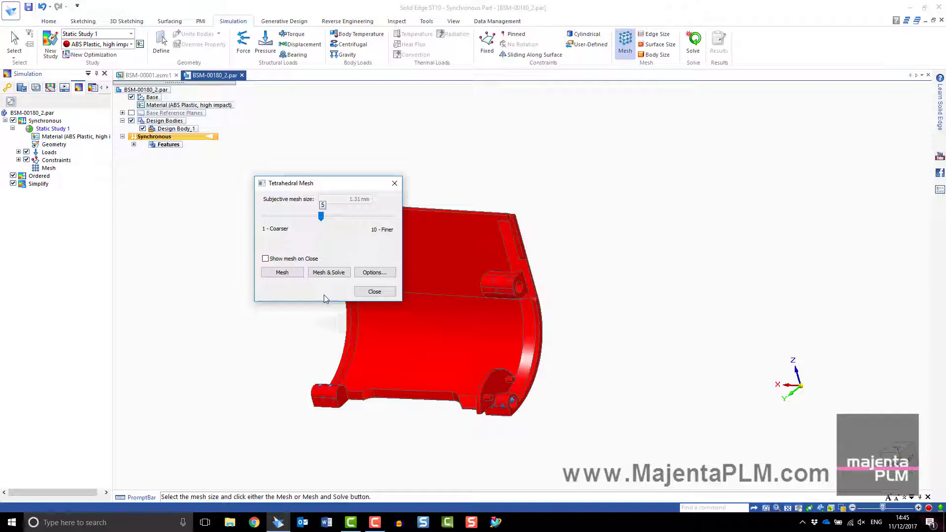
pyautogui.click(326, 272)
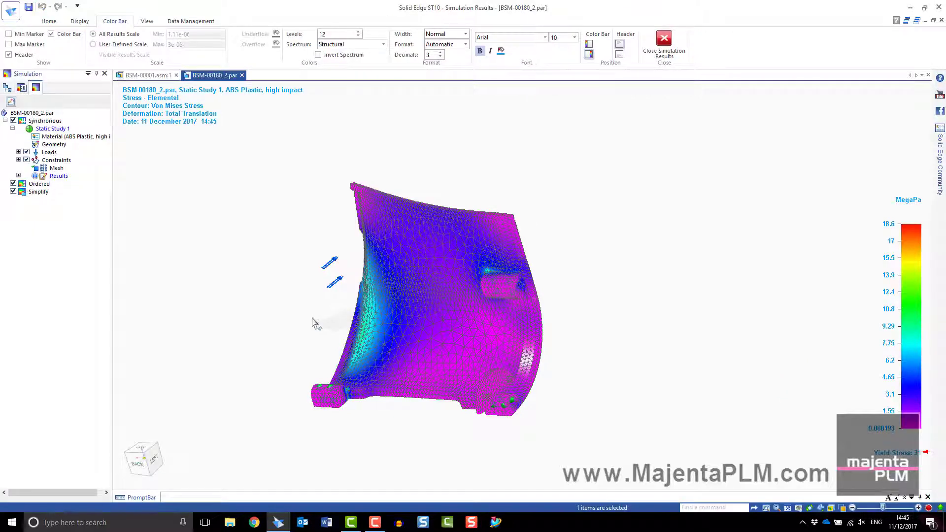
# - Expand Results > Plots > Stress and select the Von Mises Stress plot
pyautogui.moveTo(255, 340); pyautogui.dragTo(353, 336, button='middle')
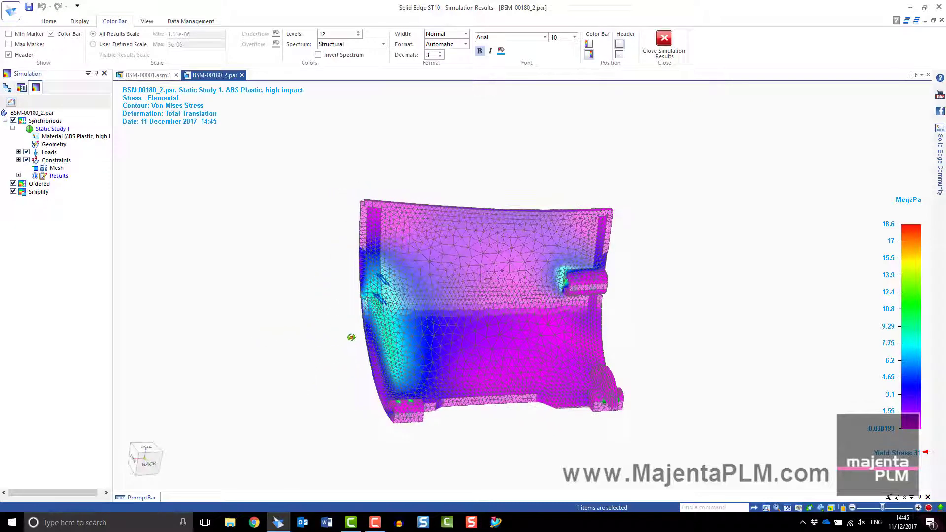
pyautogui.click(19, 177)
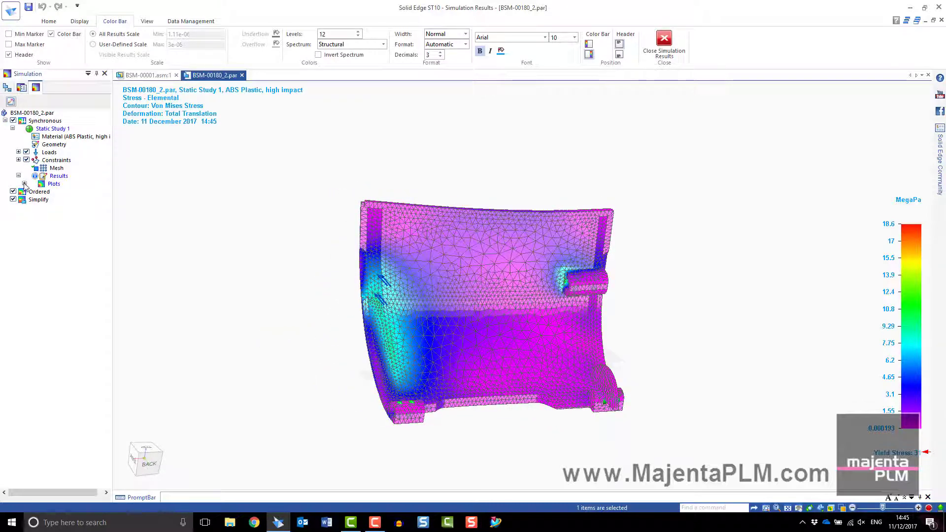
pyautogui.click(24, 183)
pyautogui.click(30, 200)
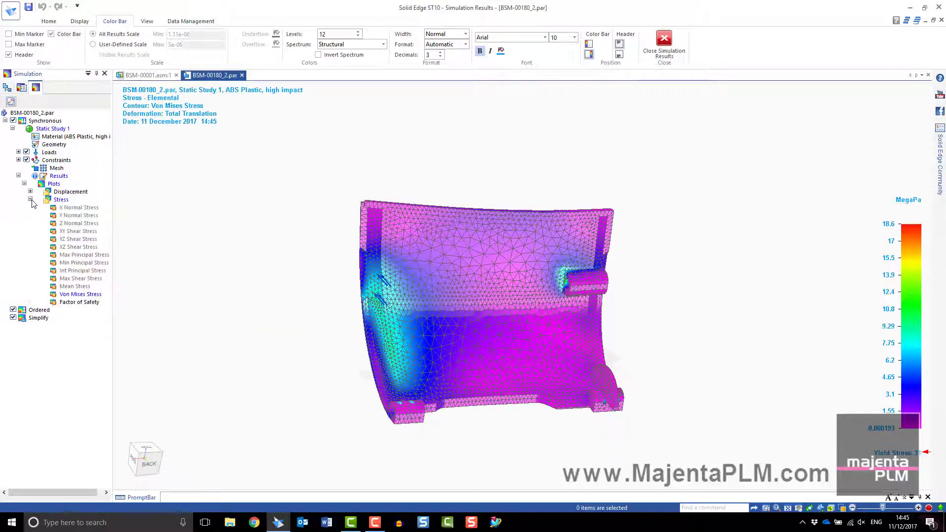
pyautogui.click(82, 294)
# - Orbit and zoom in on the peak stress hotspot beside the cylindrical boss
pyautogui.moveTo(235, 309); pyautogui.dragTo(282, 317, button='middle')
pyautogui.scroll(2, 591, 289)
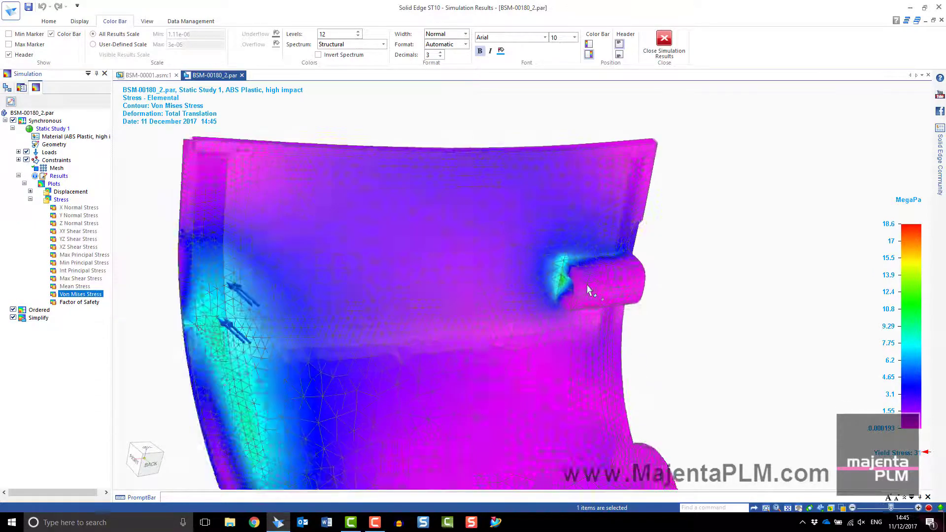
pyautogui.scroll(3, 571, 293)
pyautogui.scroll(-2, 558, 294)
pyautogui.moveTo(558, 294); pyautogui.dragTo(374, 347, button='middle')
pyautogui.scroll(3, 375, 348)
pyautogui.scroll(2, 374, 348)
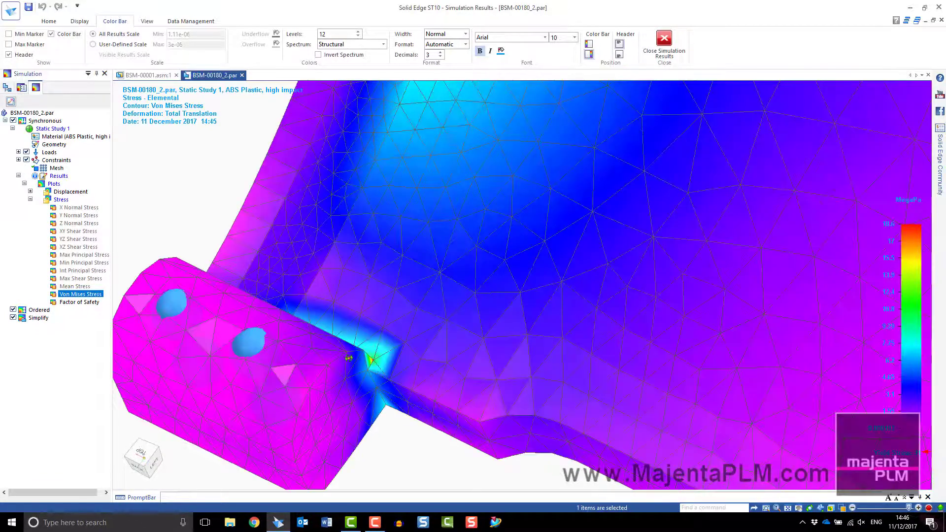
pyautogui.scroll(1, 345, 357)
# - Probe the hotspot node to read 18.6 MPa Von Mises stress, then zoom back out to the whole door
pyautogui.rightClick(92, 294)
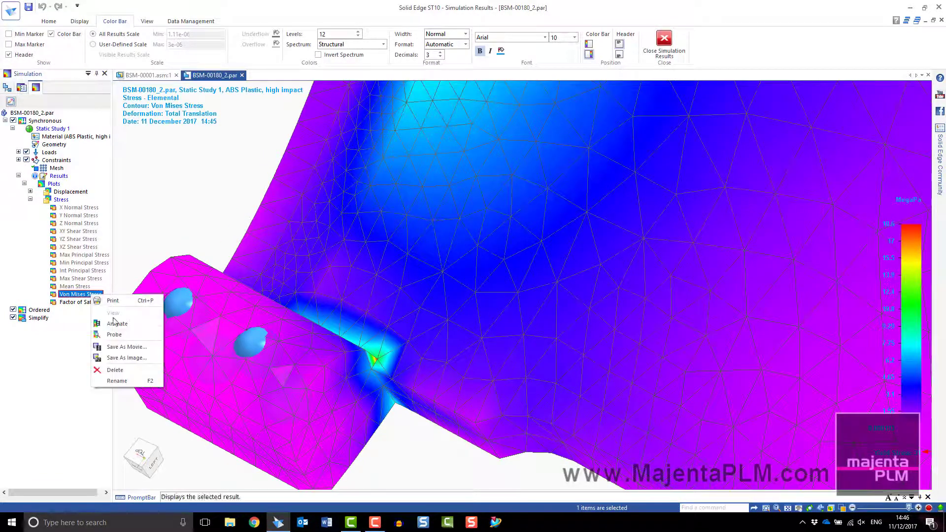
pyautogui.click(108, 334)
pyautogui.click(379, 359)
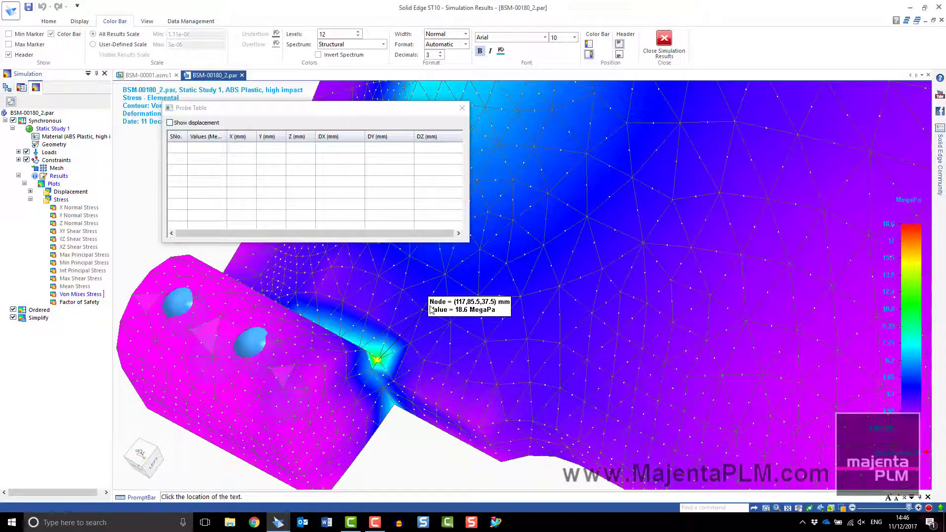
pyautogui.press('Escape')
pyautogui.scroll(-2, 430, 305)
pyautogui.scroll(-2, 430, 306)
pyautogui.scroll(-2, 433, 320)
pyautogui.scroll(-1, 437, 334)
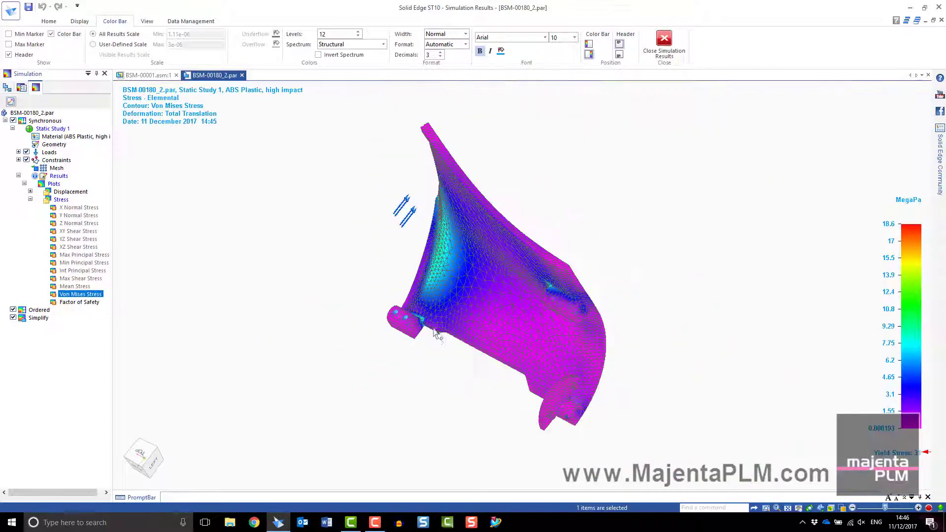
pyautogui.moveTo(434, 333)
pyautogui.mouseDown(button='middle')
pyautogui.moveTo(497, 315)
pyautogui.moveTo(485, 320)
pyautogui.mouseUp(button='middle')
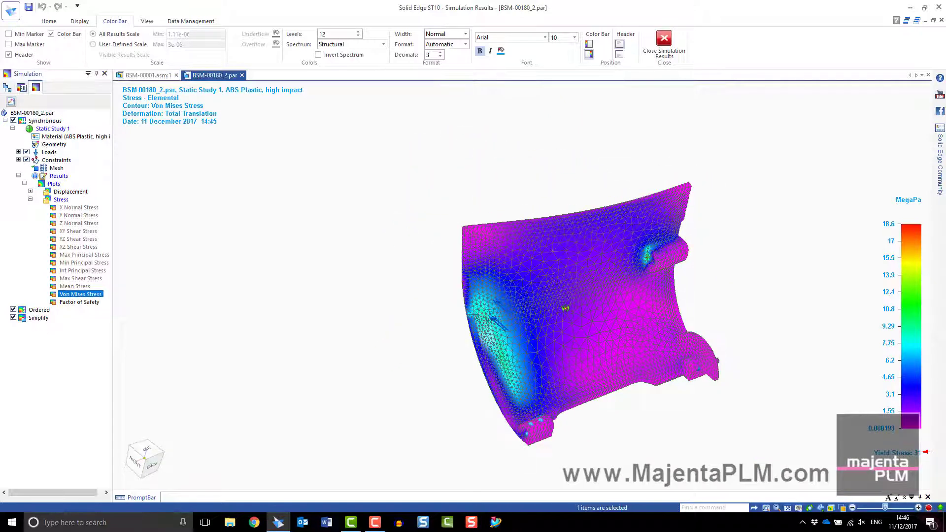
# - Set the result deformation percentage to 10
pyautogui.click(48, 21)
pyautogui.write('0')
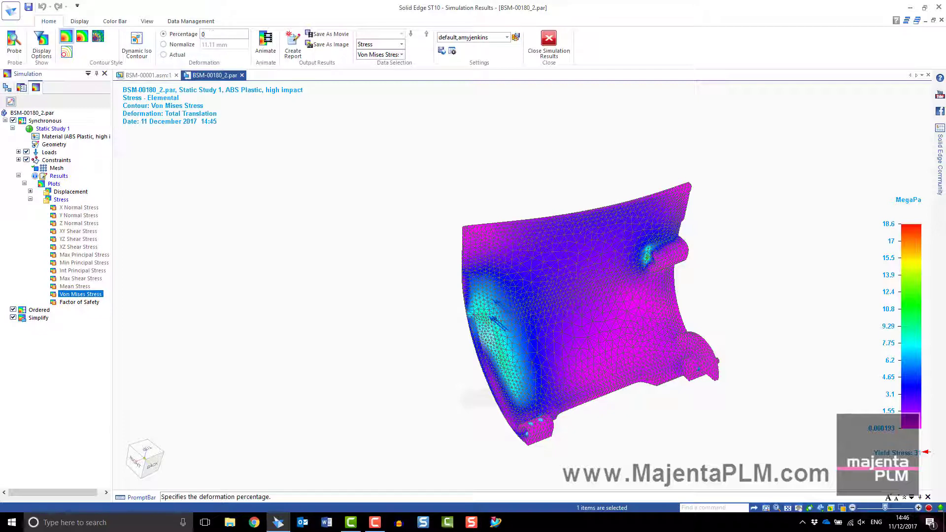
pyautogui.press('Return')
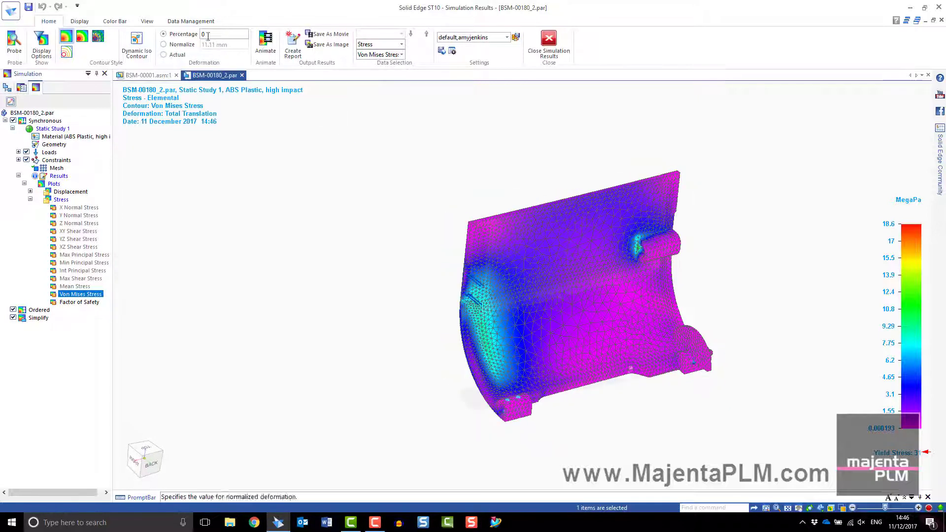
pyautogui.doubleClick(211, 34)
pyautogui.write('0')
pyautogui.press('Return')
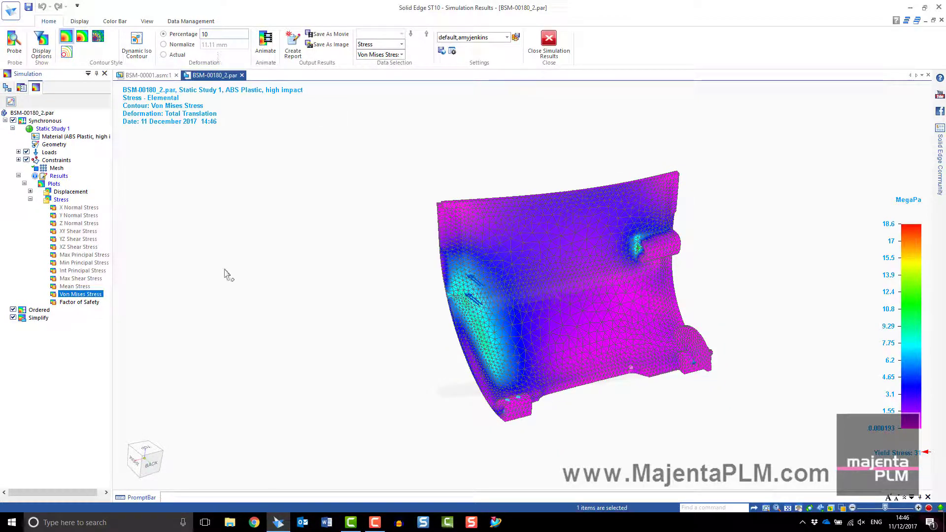
# - Display the Total Translation displacement plot and play then stop its animation
pyautogui.click(30, 191)
pyautogui.rightClick(74, 199)
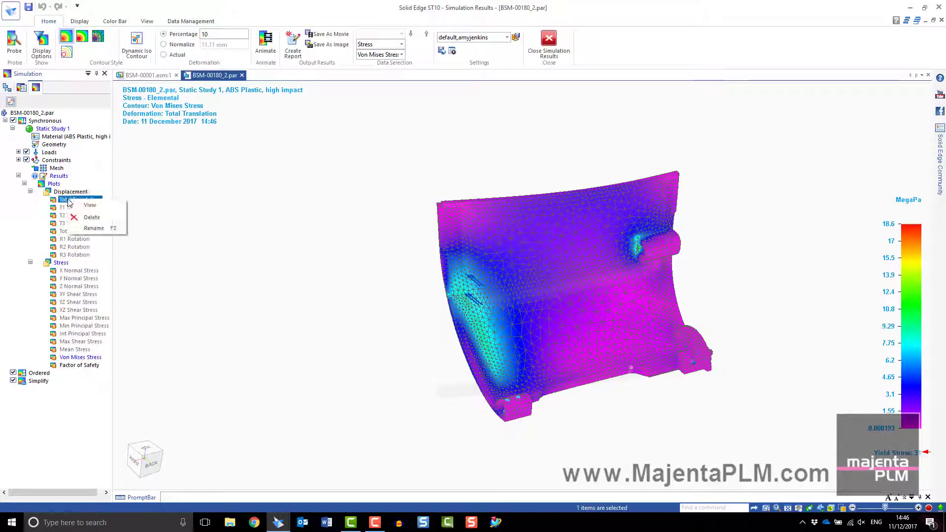
pyautogui.click(91, 208)
pyautogui.click(267, 51)
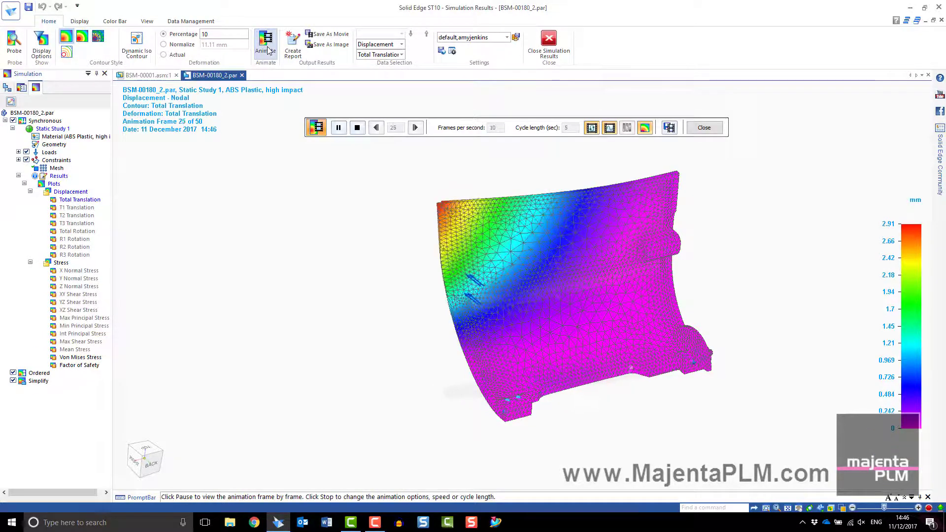
pyautogui.click(357, 127)
# - Close the animation controls and create the simulation report in Word 97-2003 format
pyautogui.click(698, 128)
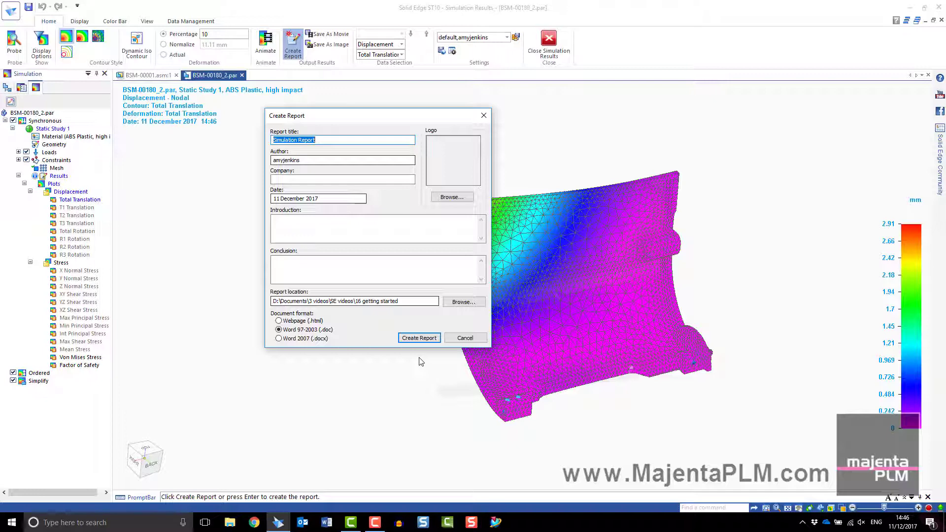
pyautogui.click(463, 338)
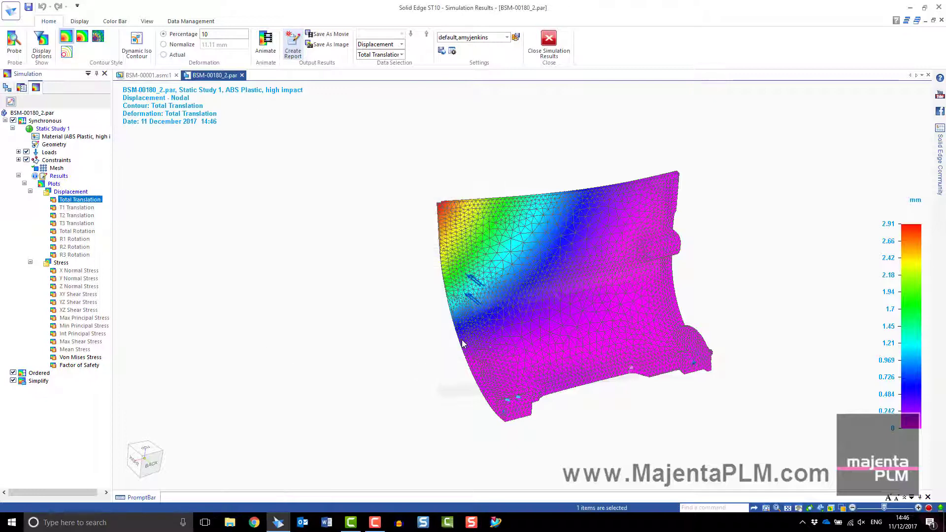
# - Close Simulation Results and add Static Study 2 as a Linear Static tetrahedral study
pyautogui.click(556, 54)
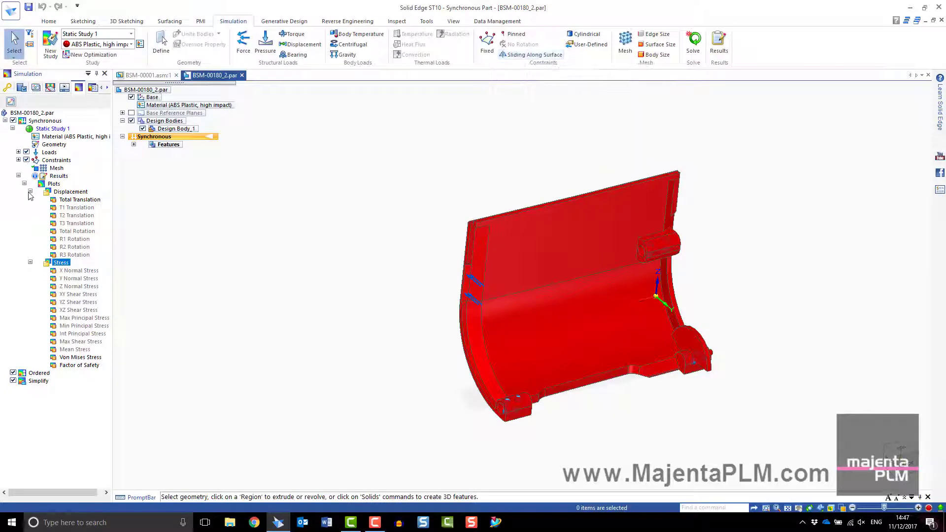
pyautogui.click(52, 54)
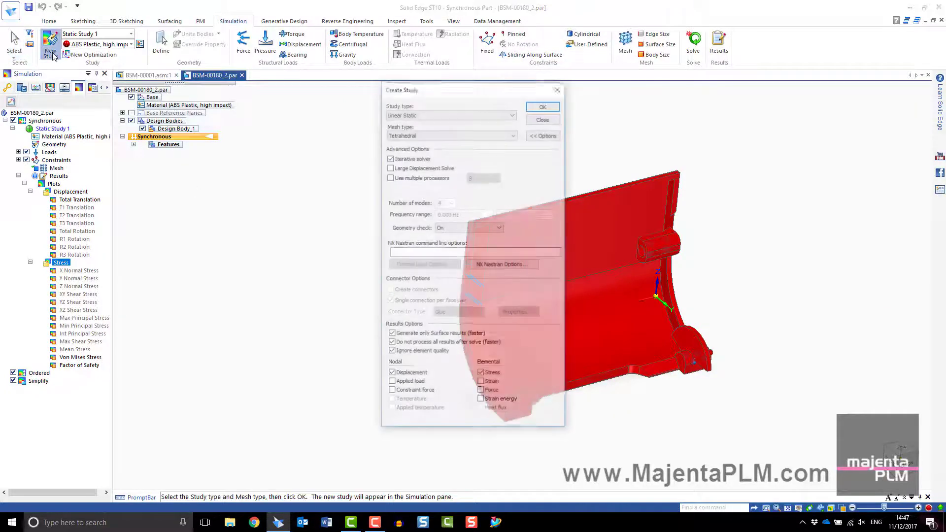
pyautogui.click(543, 105)
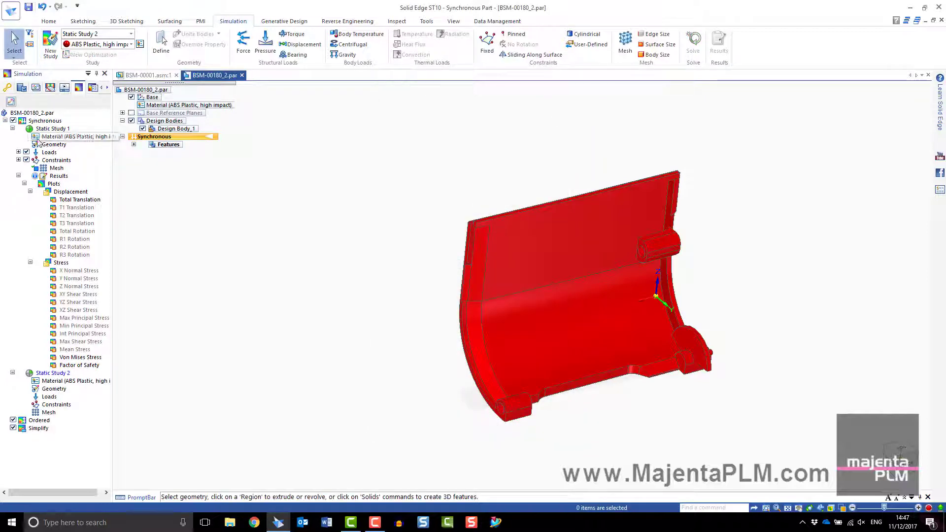
# - Collapse both study nodes, select Static Study 2, and open the Learn Solid Edge page
pyautogui.click(13, 129)
pyautogui.click(12, 136)
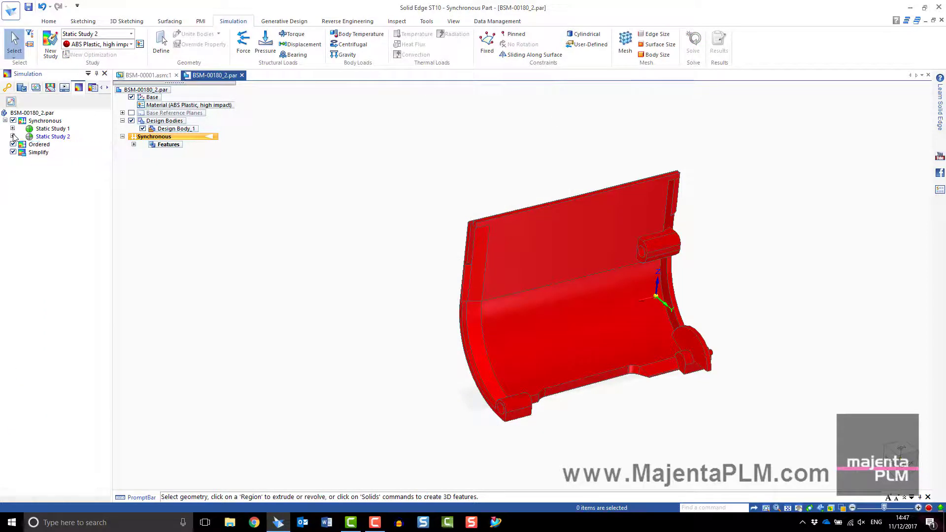
pyautogui.click(52, 136)
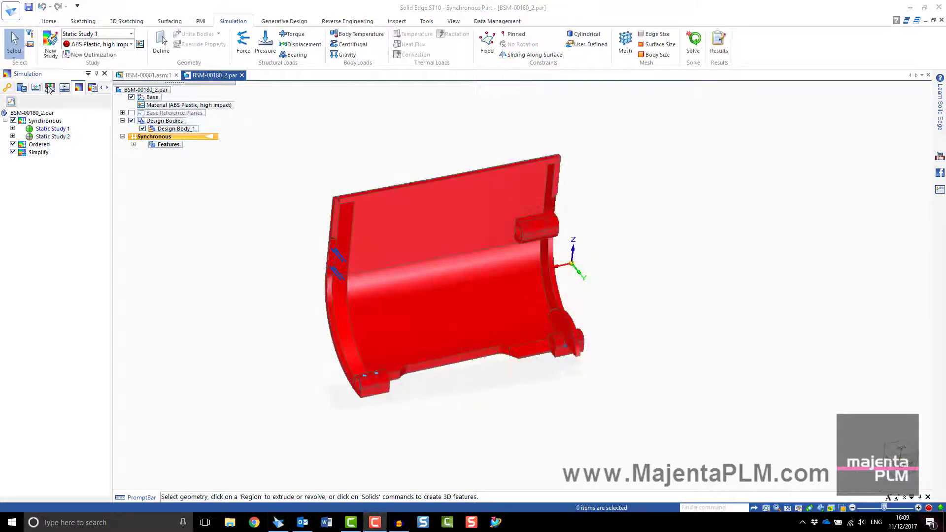
pyautogui.click(11, 9)
# - From the Learn page, open the 'Try these Solid Edge tutorials first' help page and scroll to 'Introduction to simulation'
pyautogui.click(10, 42)
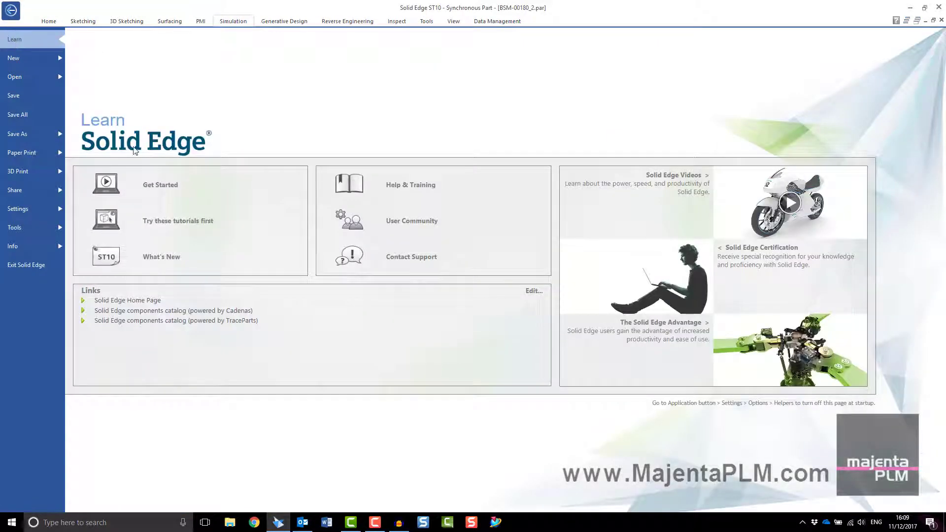
pyautogui.click(158, 221)
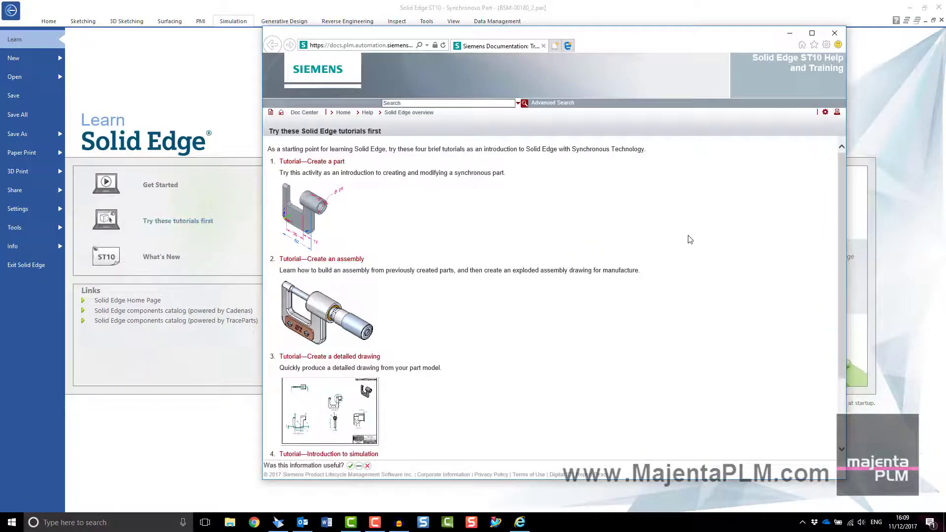
pyautogui.moveTo(841, 217); pyautogui.dragTo(834, 296)
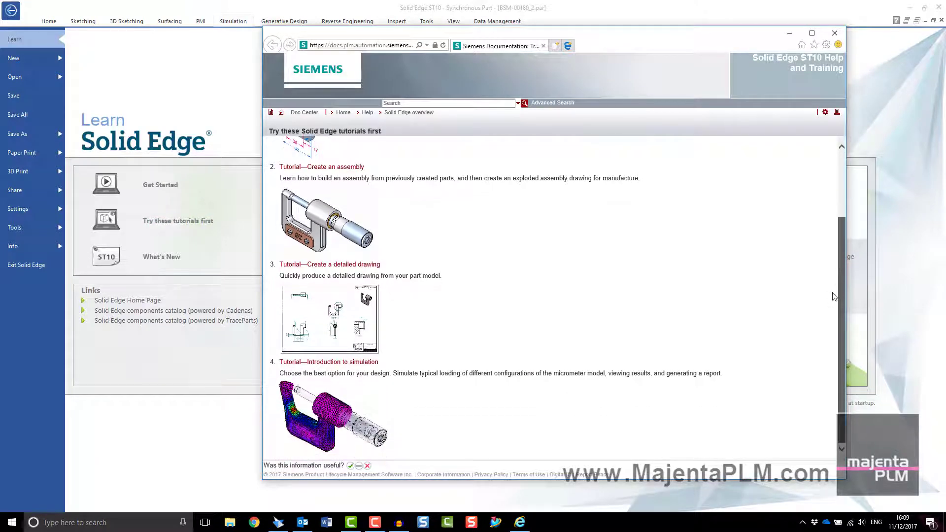